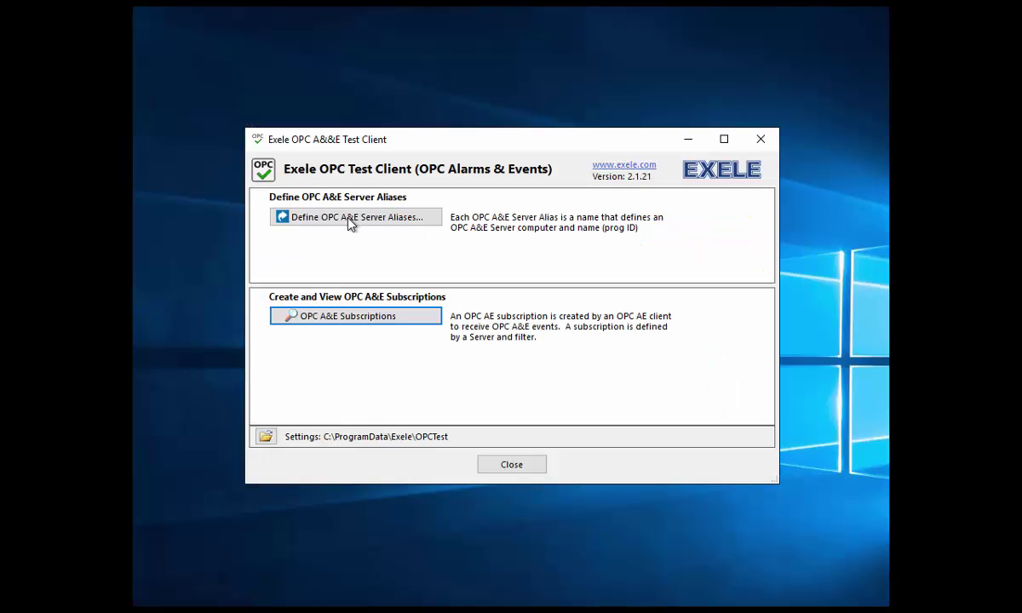
Review the host and Server ProgID settings of the My OPCAE Server alias, and close the server configuration
click(352, 218)
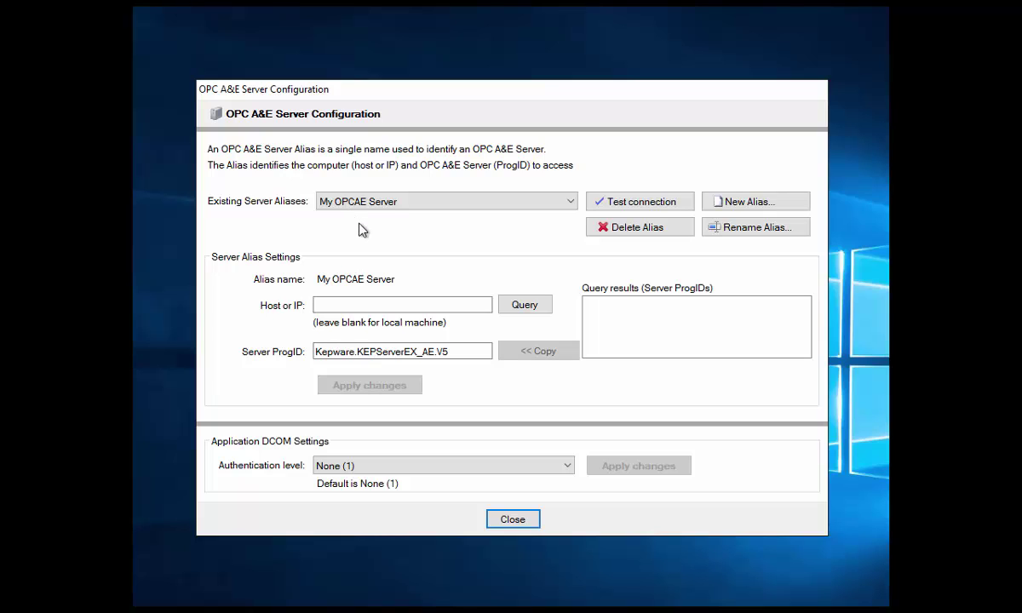
click(457, 352)
click(514, 520)
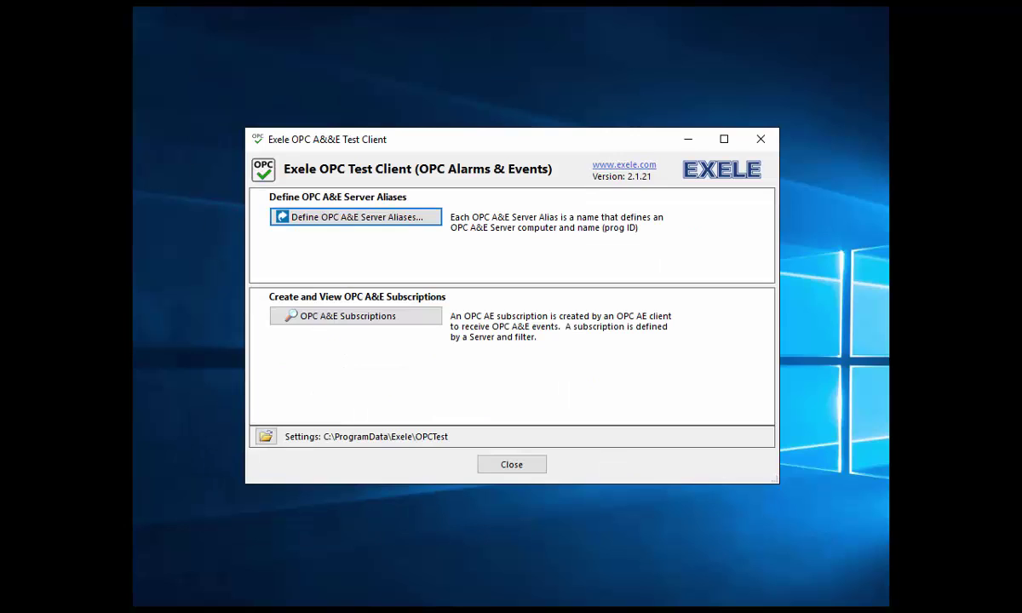
Create a new OPC A&E subscription named "Bakery Alarms" on My OPCAE Server
click(355, 316)
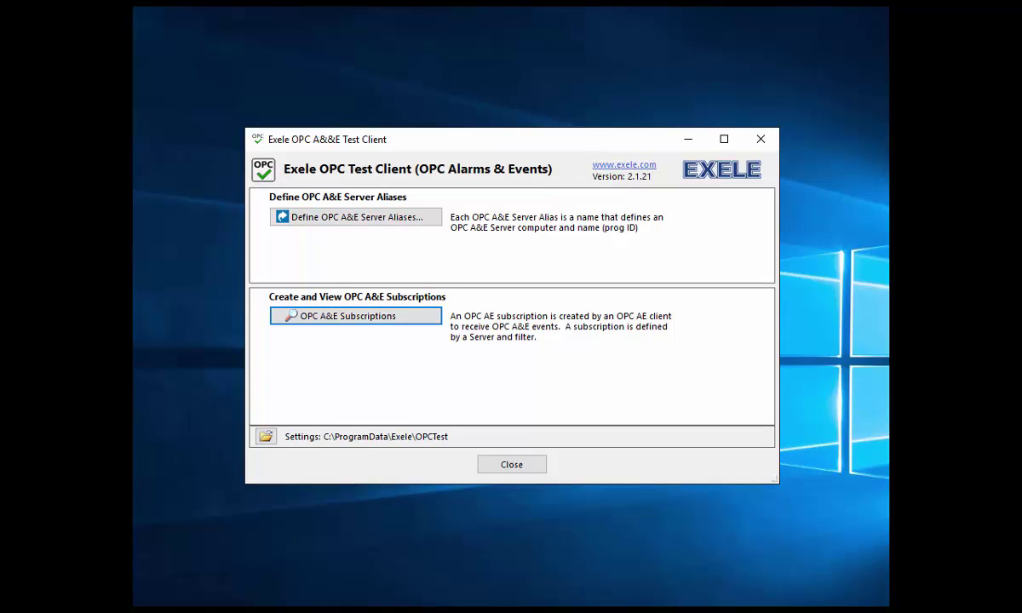
click(388, 317)
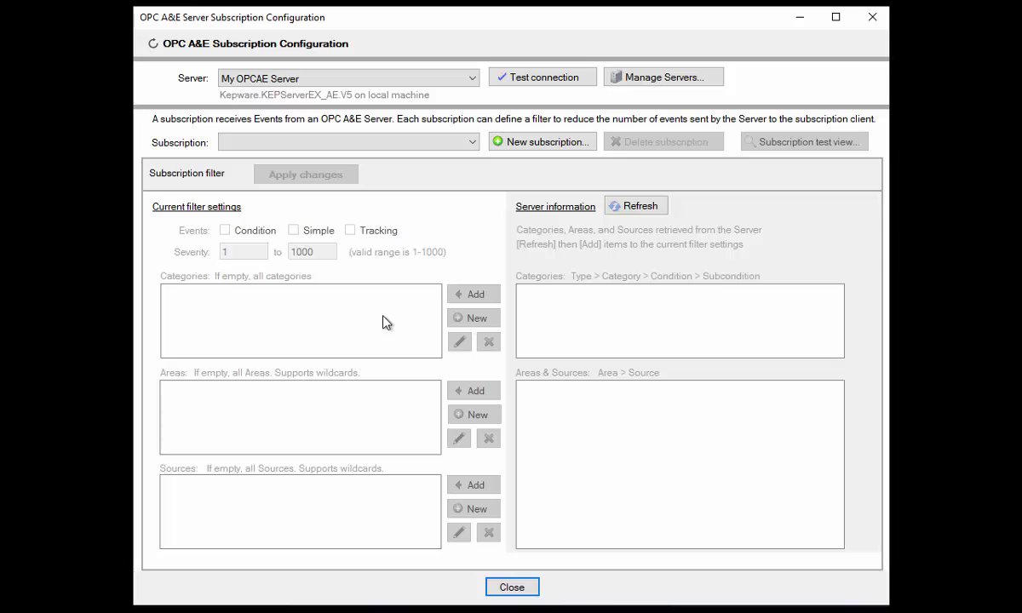
click(554, 150)
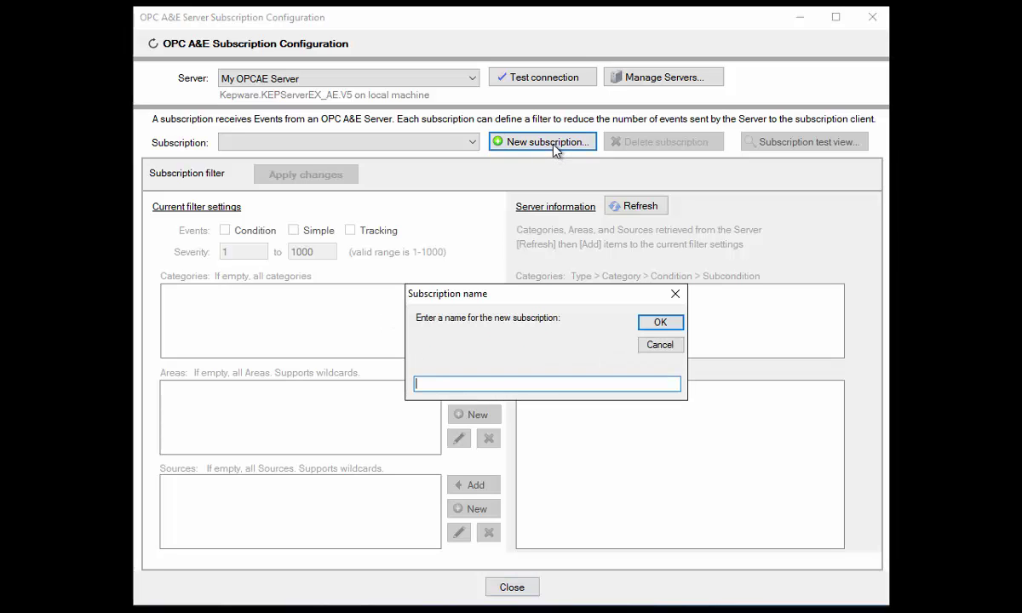
text(Bakery Alarms)
click(657, 321)
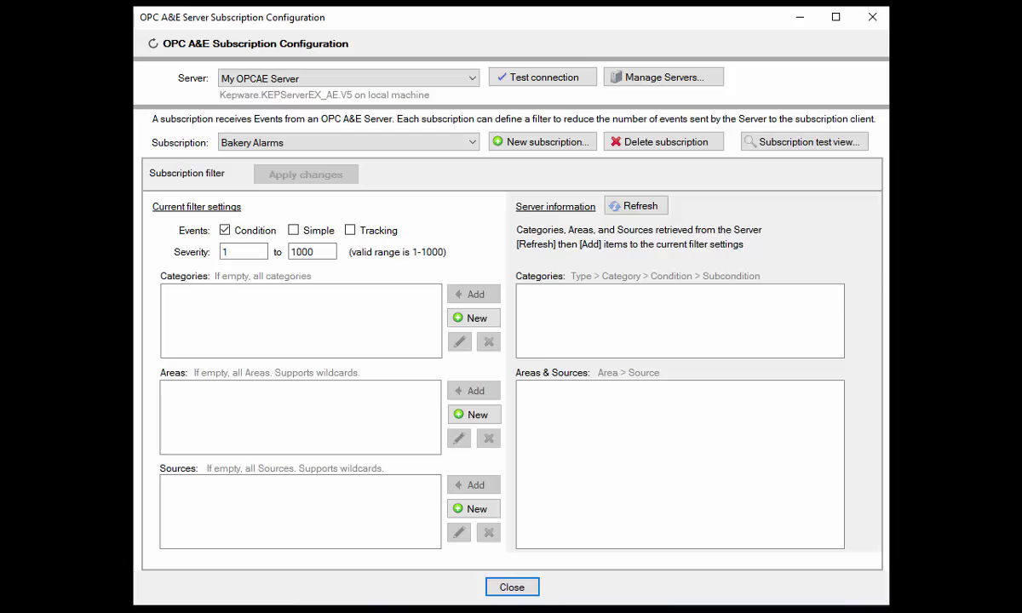
Retrieve the server's categories and areas, and expand the Level alarms condition category and the _CustomAlarms.Build1 and _CustomAlarms.Build2 areas
click(641, 210)
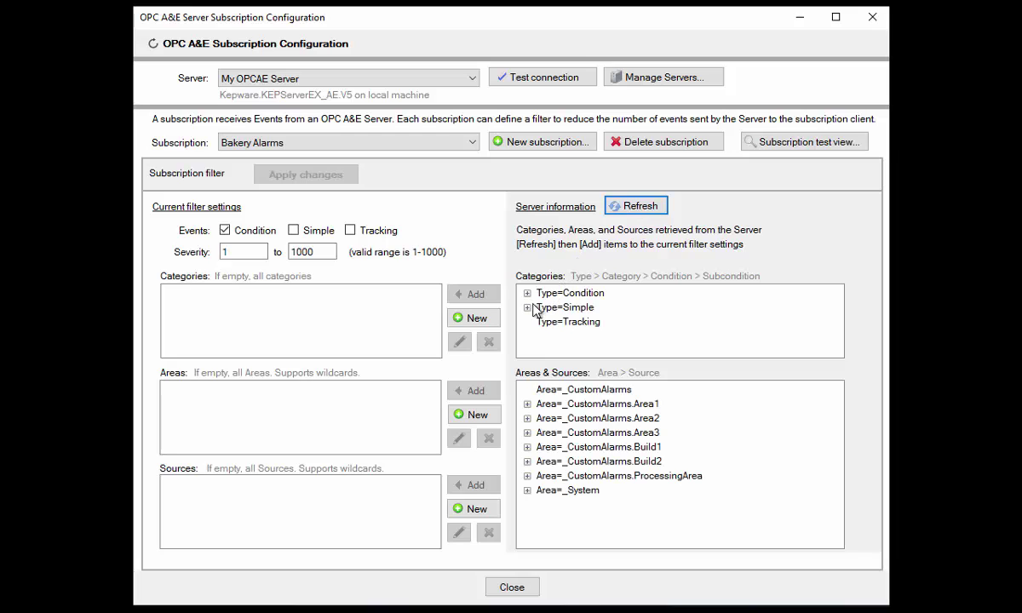
click(527, 293)
click(555, 324)
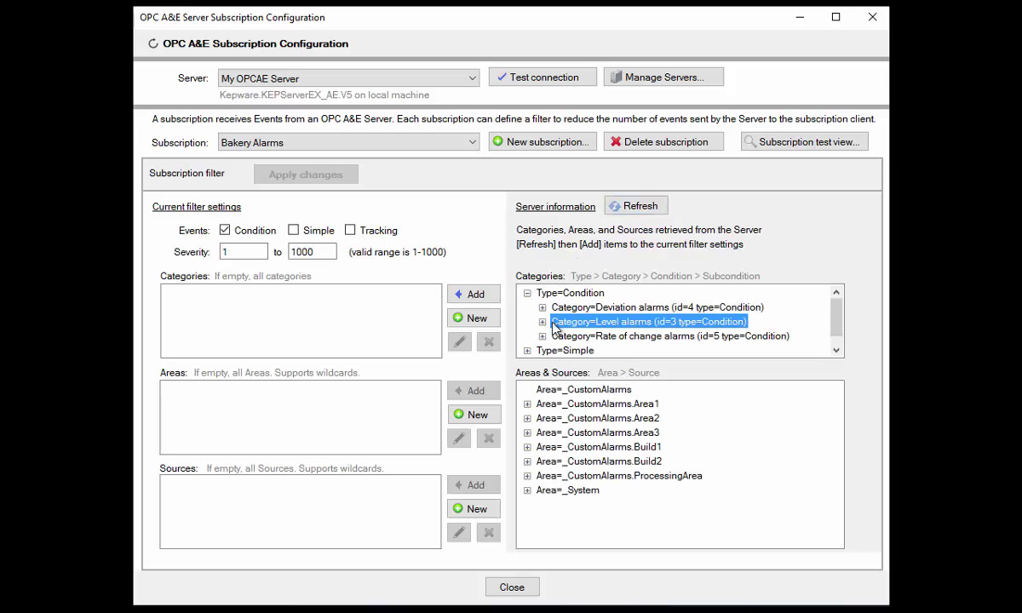
double_click(556, 324)
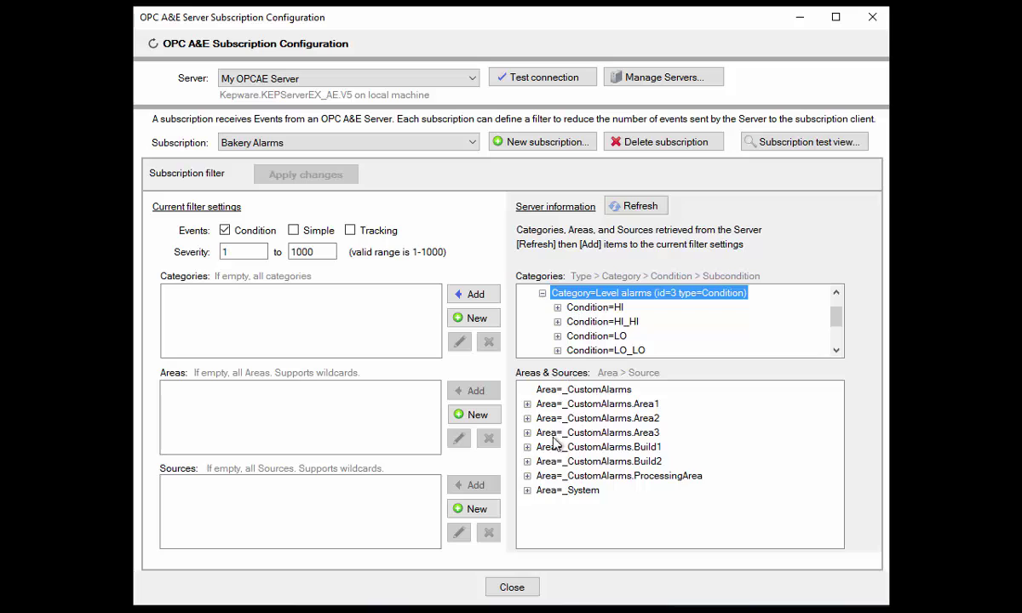
click(527, 446)
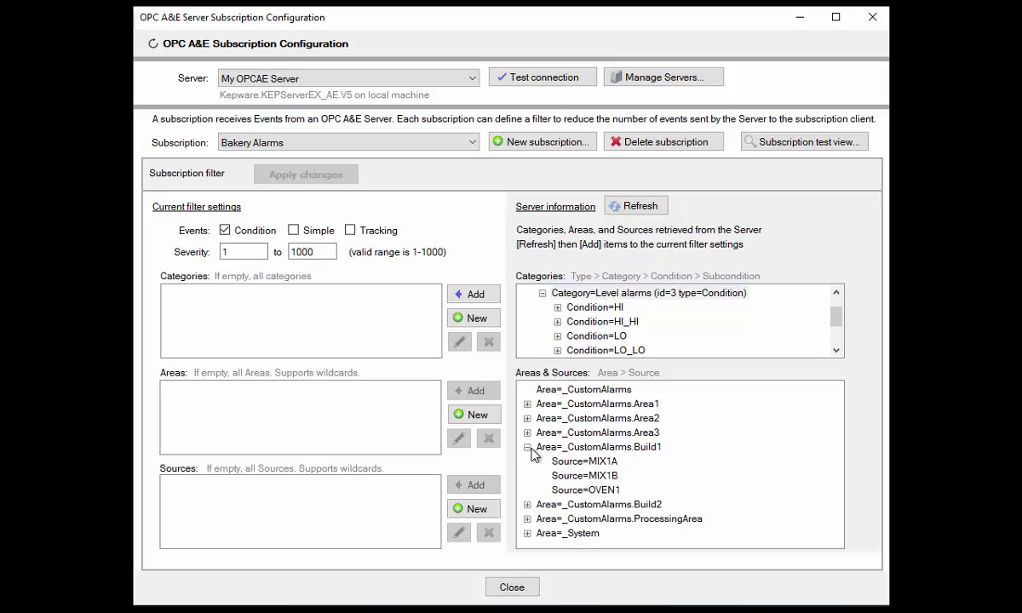
click(527, 505)
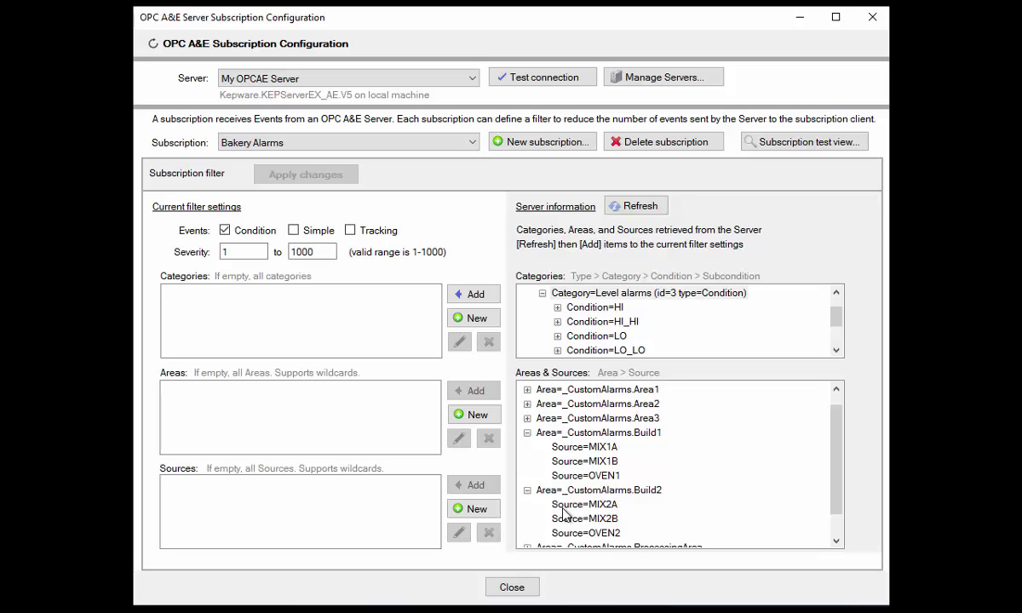
Add the areas _CustomAlarms.Build1 and _CustomAlarms.Build2 to the Bakery Alarms subscription filter and apply the changes
click(596, 434)
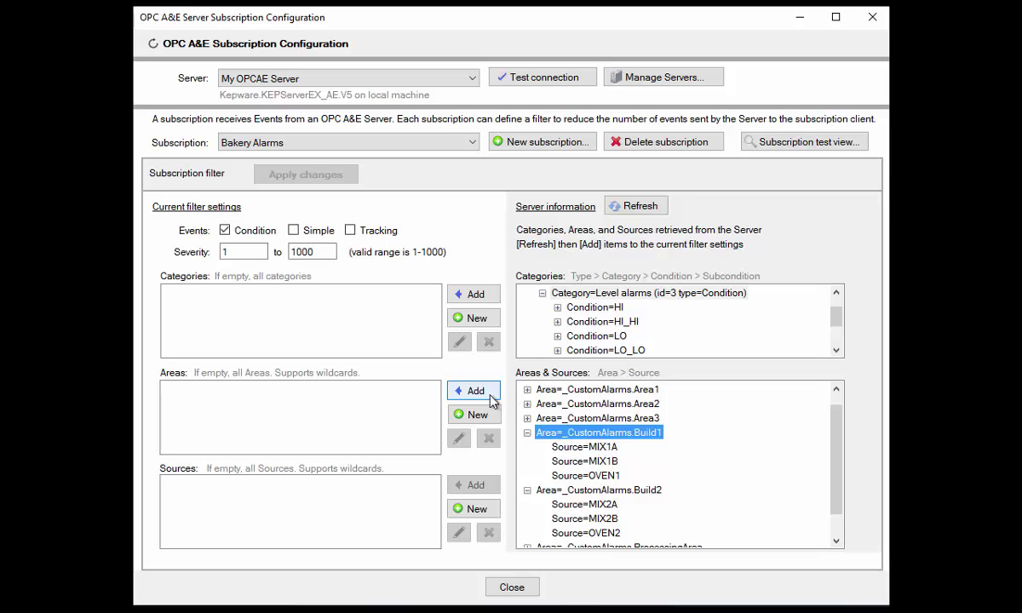
click(475, 392)
click(594, 491)
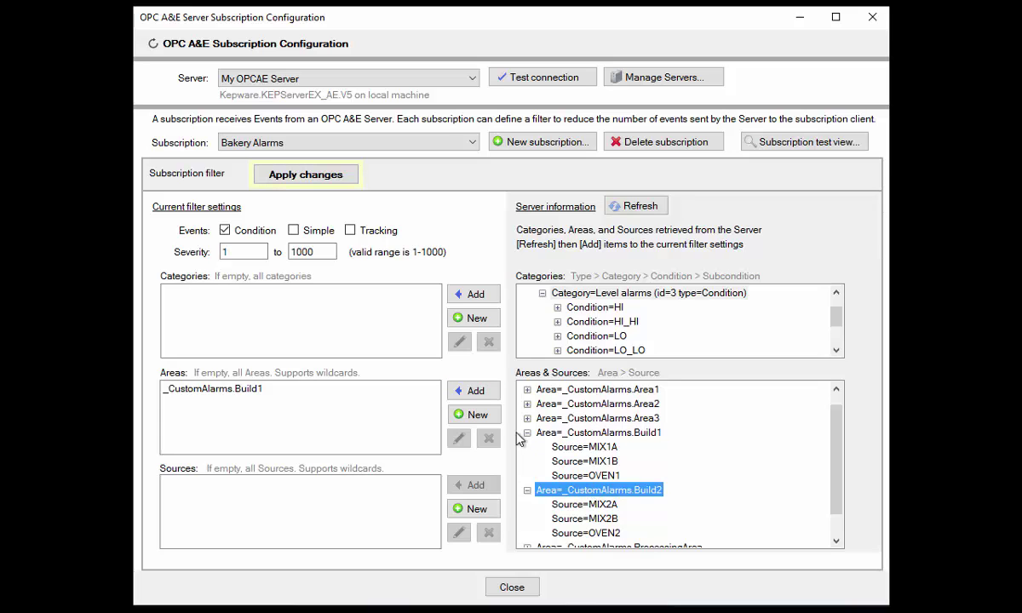
click(475, 393)
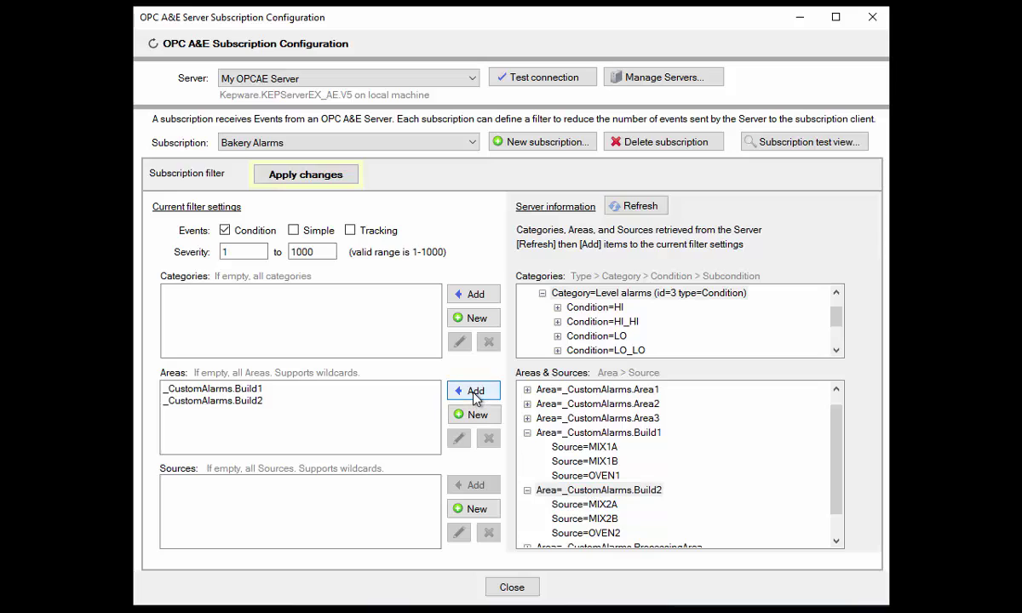
click(306, 176)
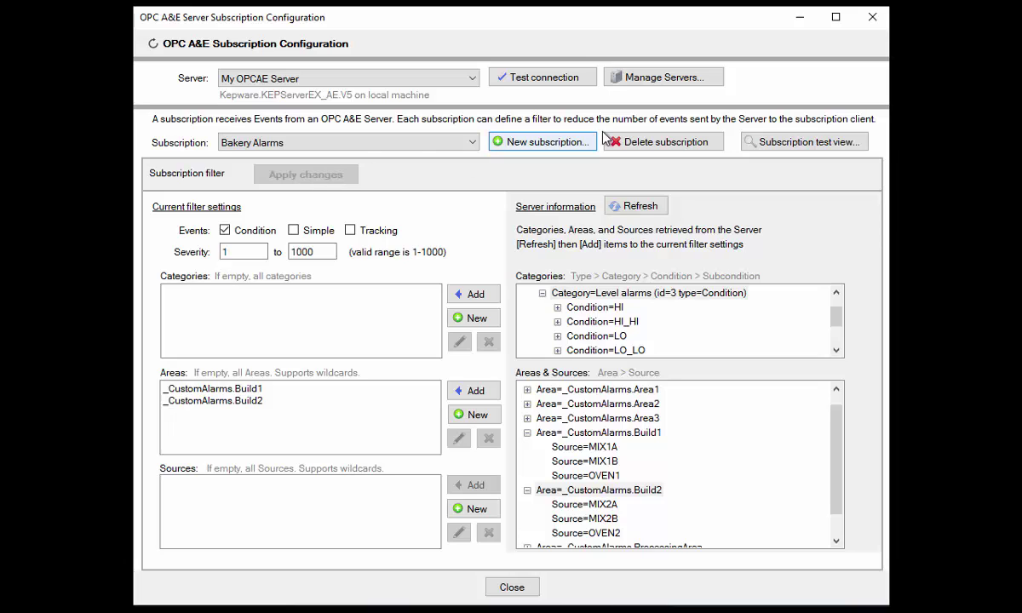
Open the test view for Bakery Alarms and review its filter's event types, severity, categories, areas and sources, closing the filter when done
click(811, 144)
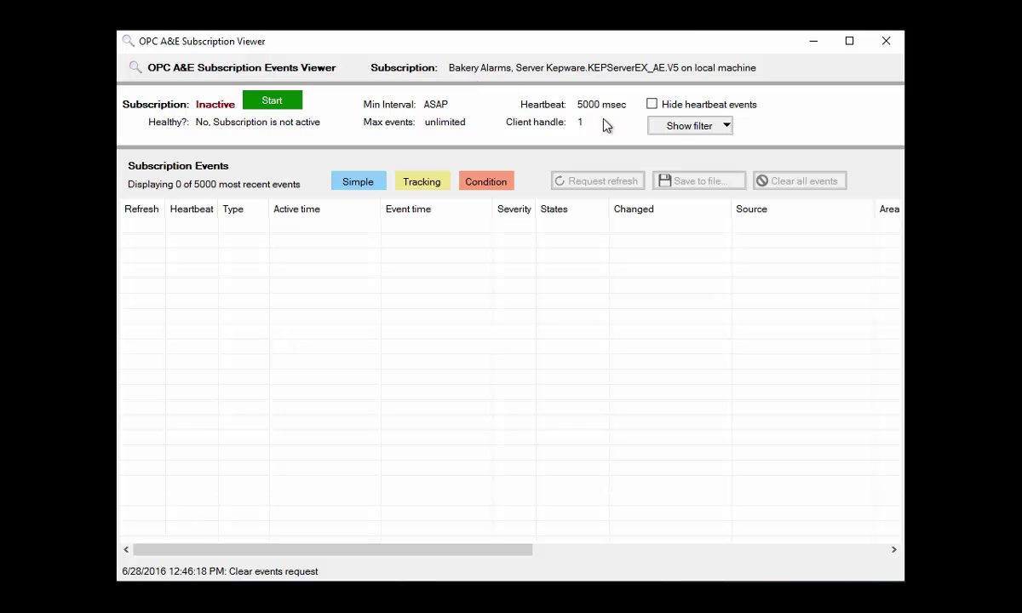
click(680, 132)
click(168, 231)
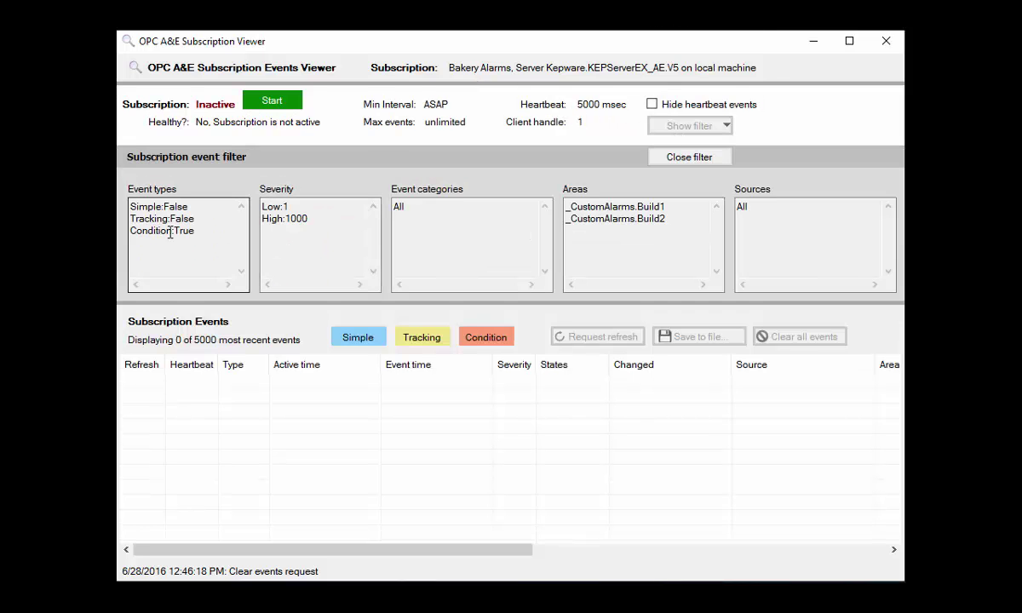
click(284, 238)
click(423, 240)
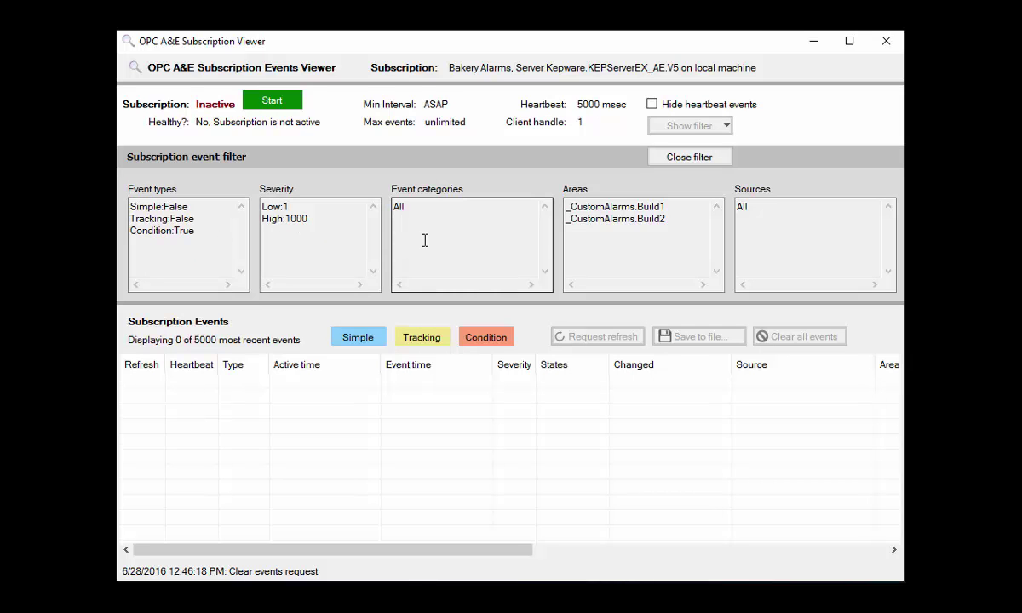
click(616, 244)
click(791, 245)
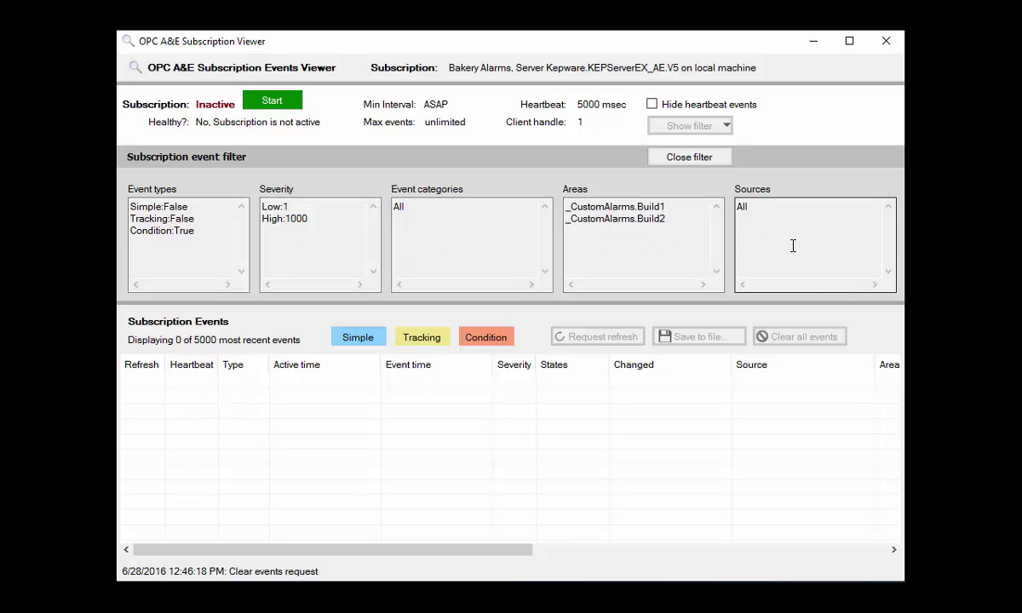
click(695, 157)
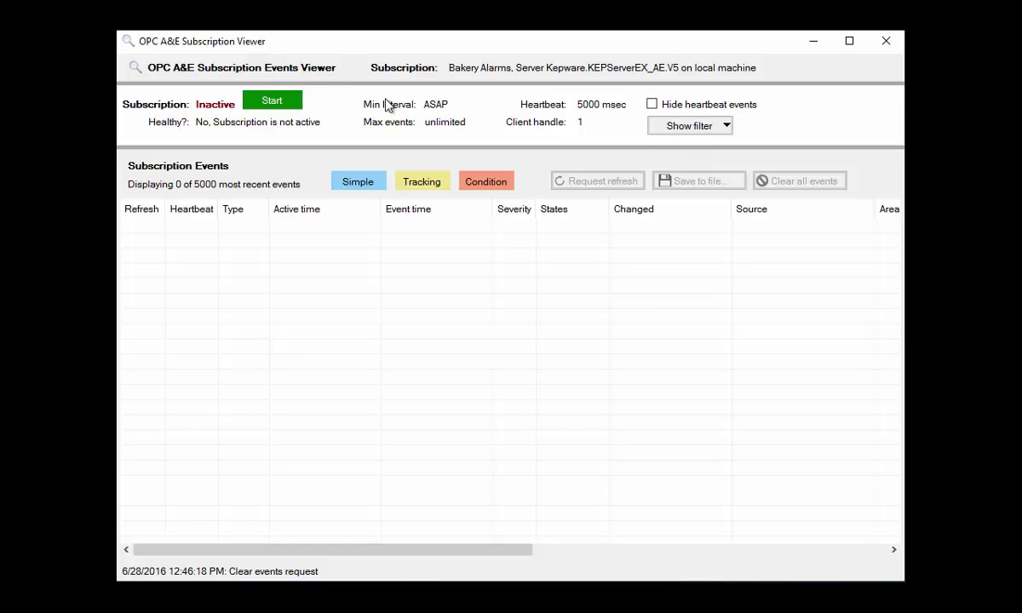
Start the Bakery Alarms subscription to receive events, and stop it once new events have arrived
click(282, 102)
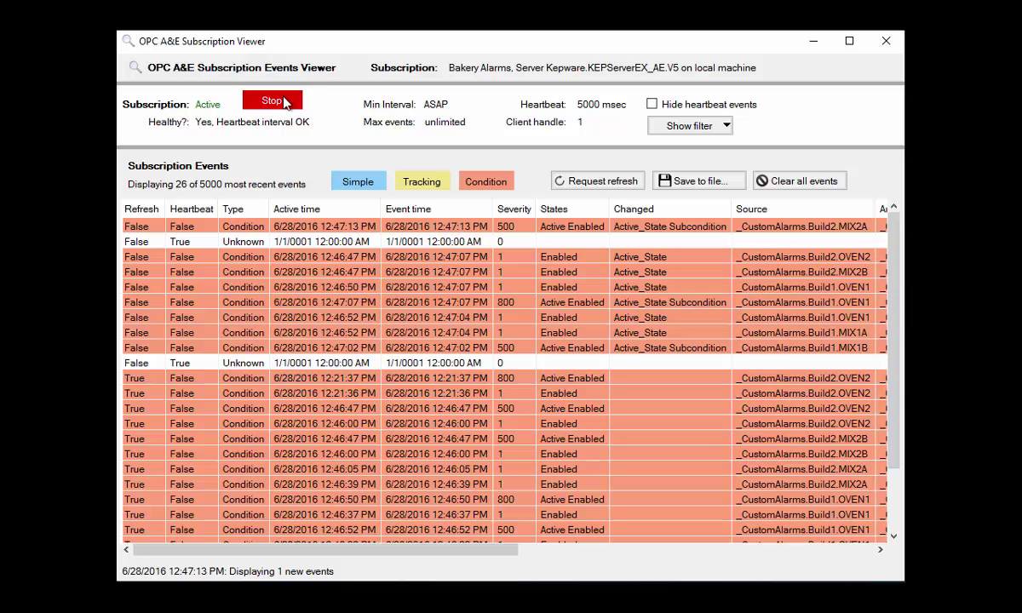
click(286, 102)
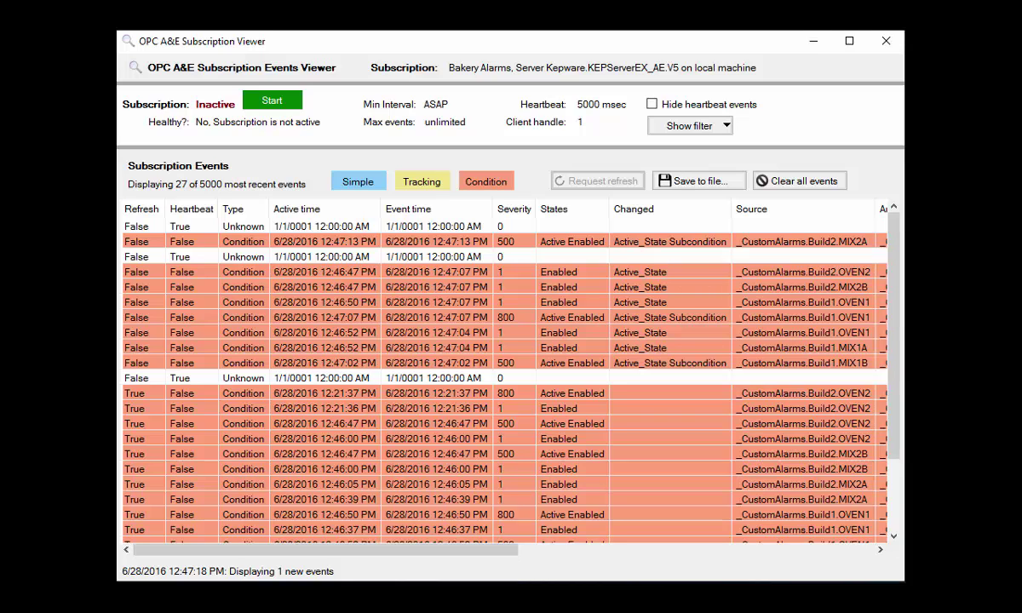
Examine the received events' types, severities, states, changes, areas, conditions and messages across all columns, including the MIX2A, OVEN1 and MIX1B events
click(753, 550)
click(617, 242)
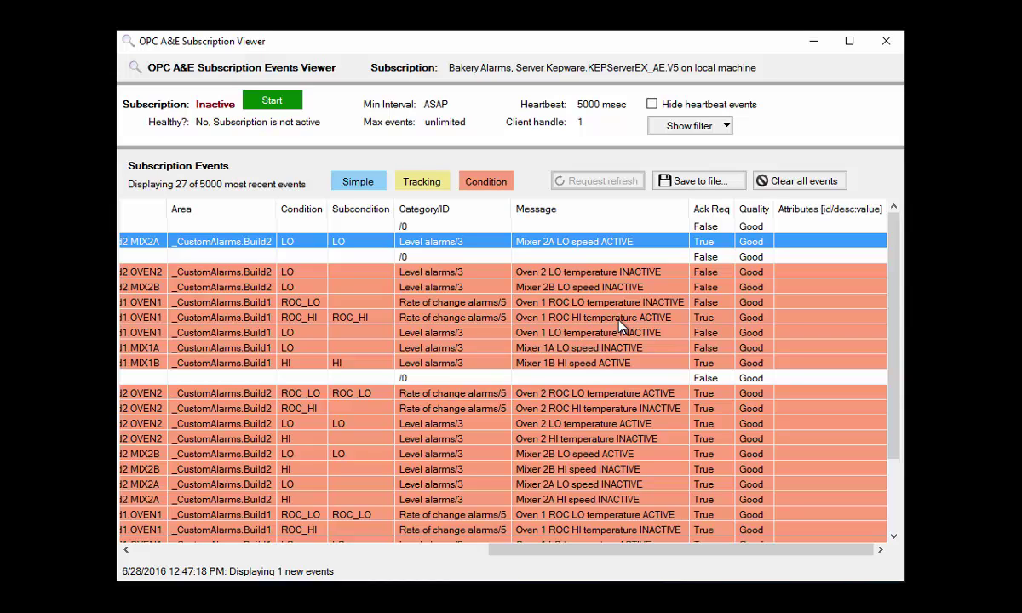
click(191, 550)
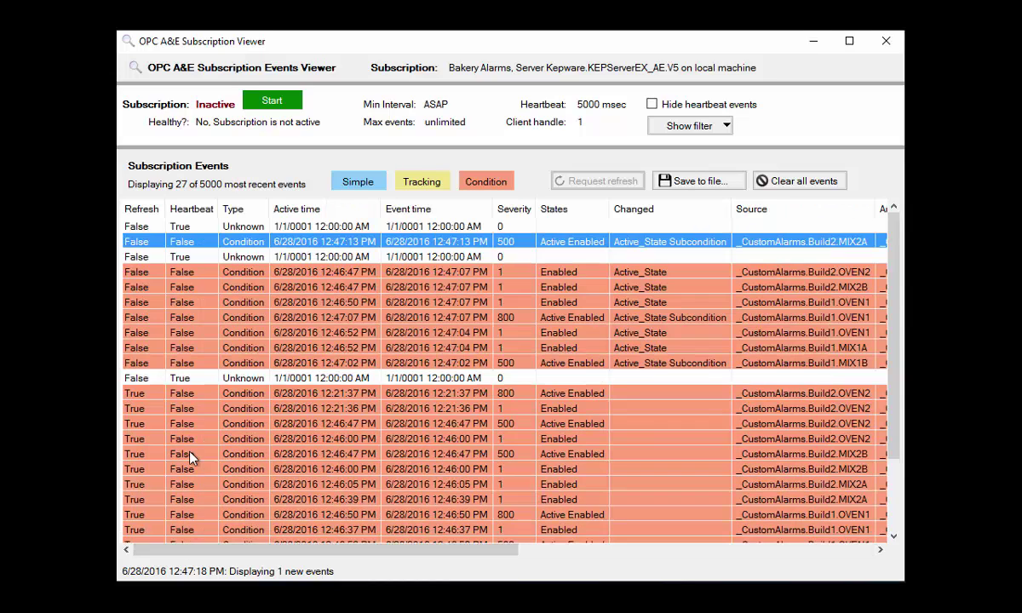
click(236, 272)
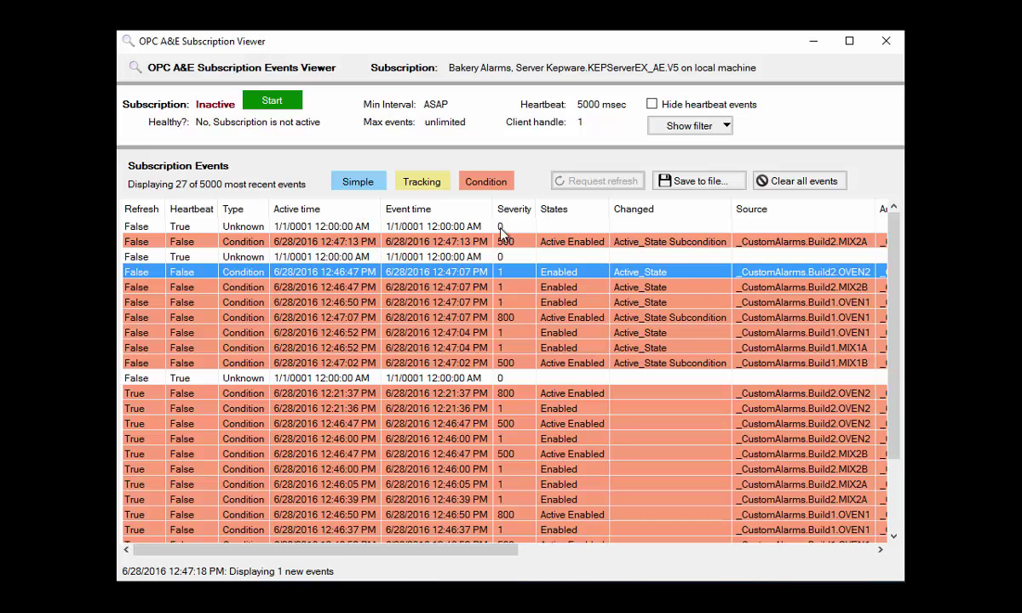
click(565, 245)
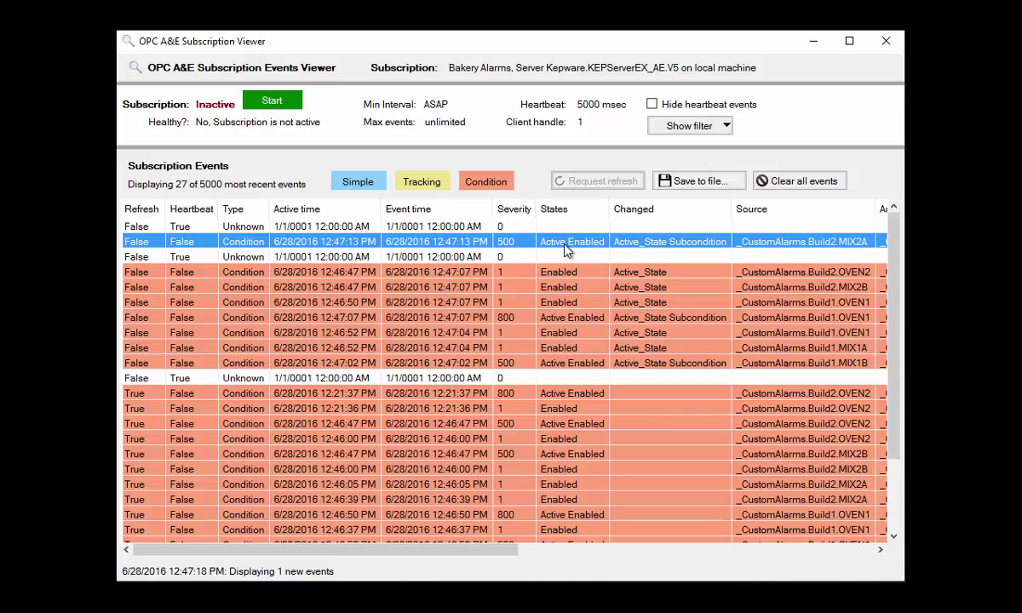
click(557, 318)
click(558, 364)
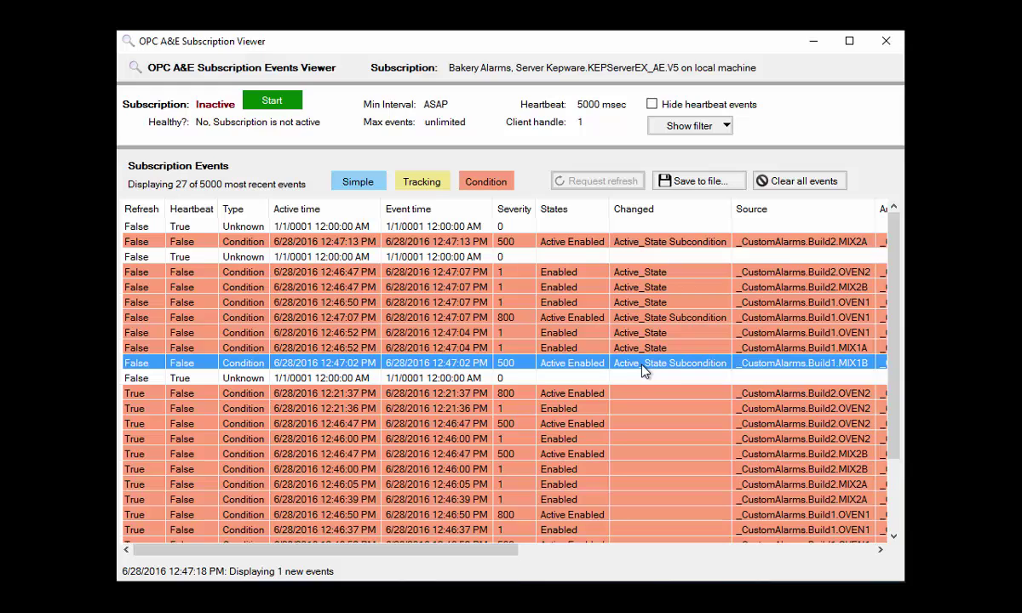
click(652, 320)
click(644, 244)
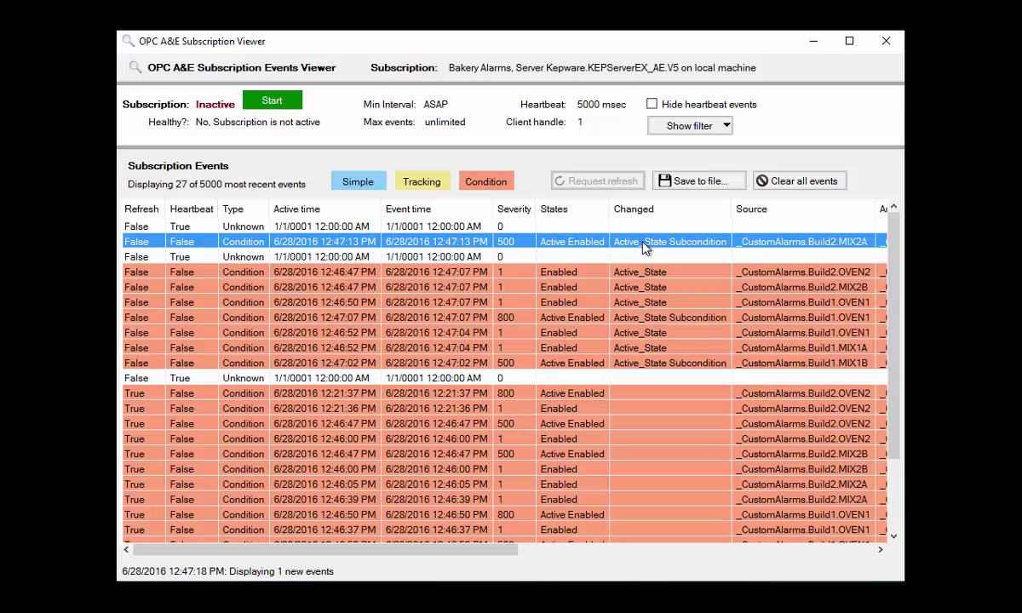
click(622, 552)
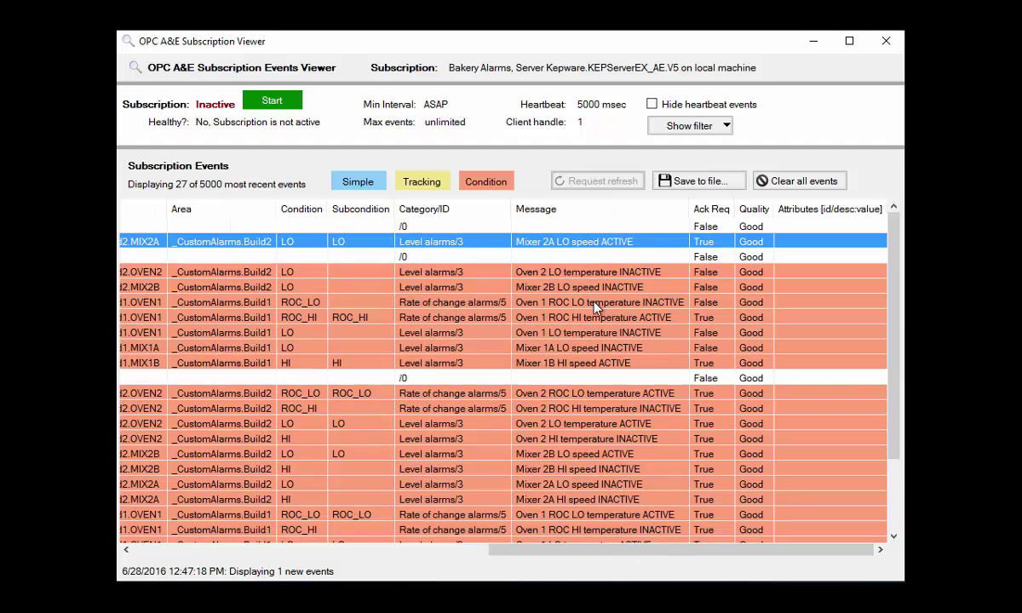